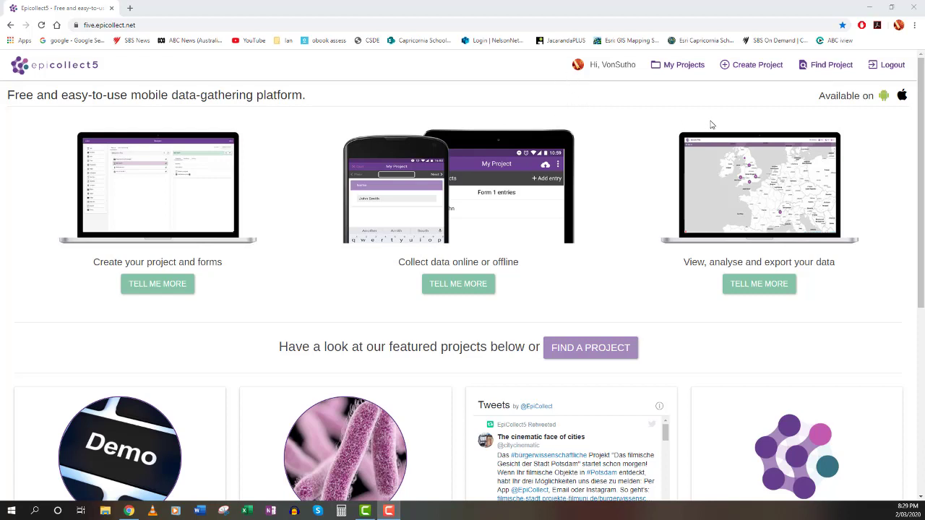
Step: Go through Create Project to the My Projects list with the Year 12 Land Cover project
left_click(746, 72)
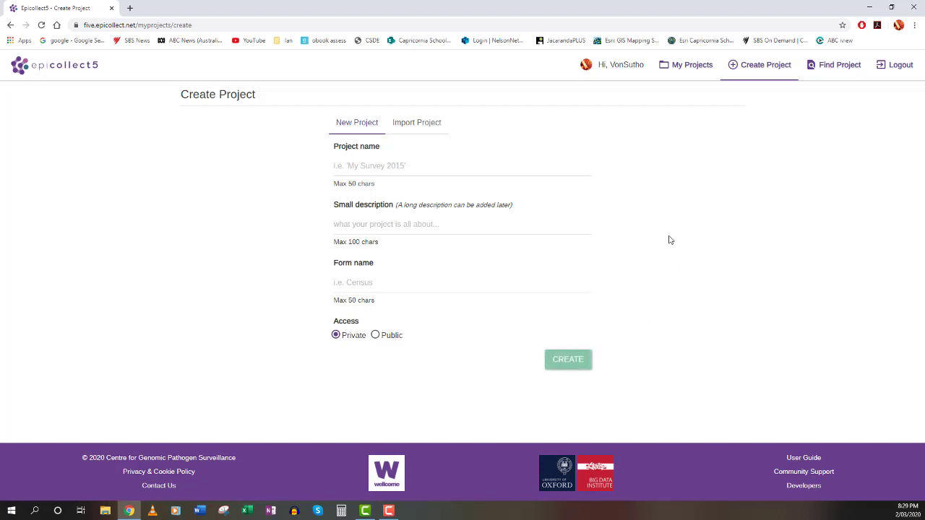
left_click(687, 70)
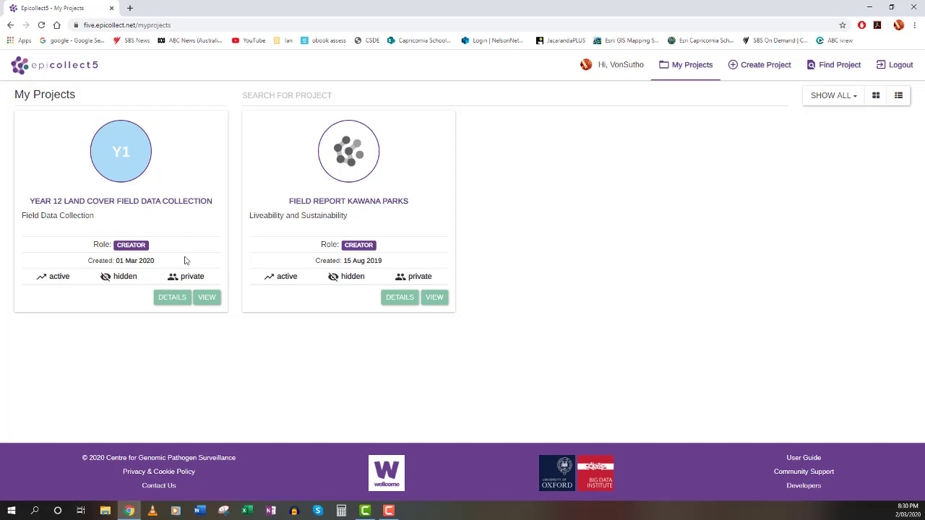
Step: Open the Year 12 Land Cover Field Data Collection project's details page
left_click(179, 299)
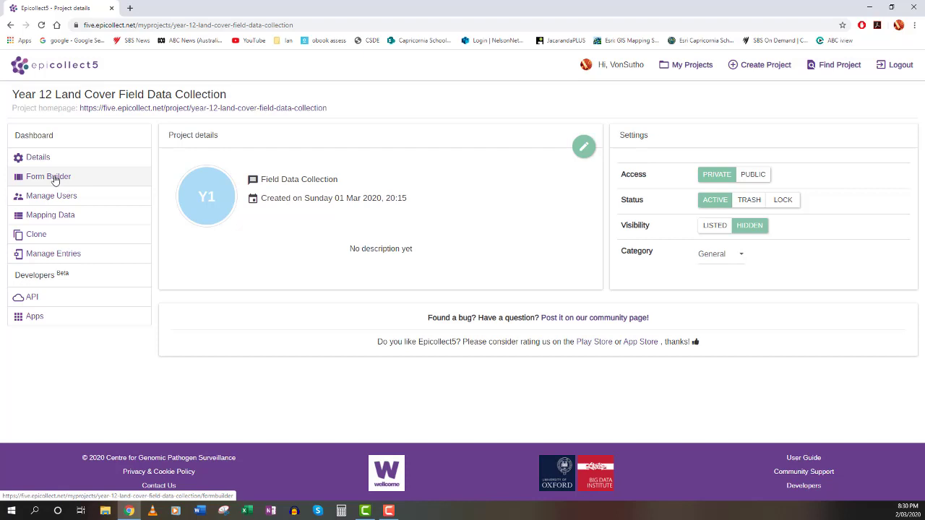
Step: Open the Field Data form in the form builder and inspect the Location and Data questions
left_click(55, 180)
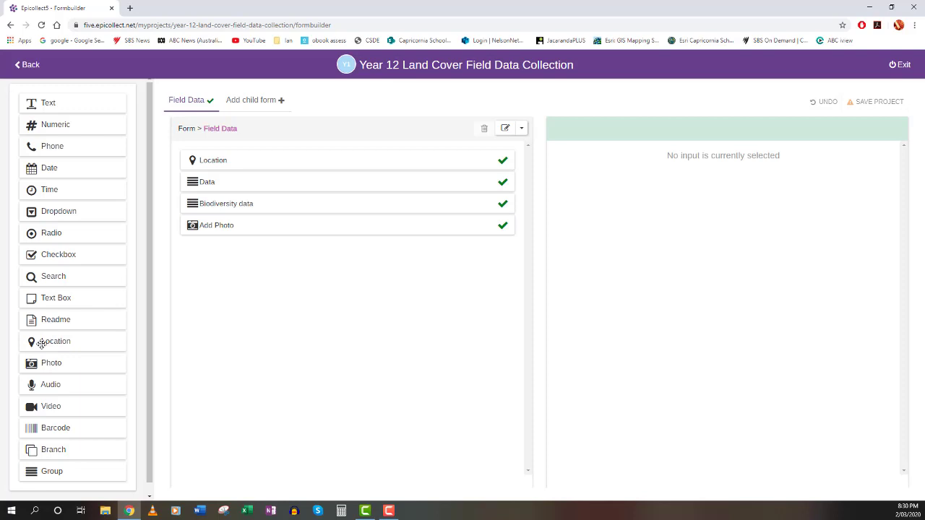
left_click_drag(41, 344, 55, 344)
left_click(349, 162)
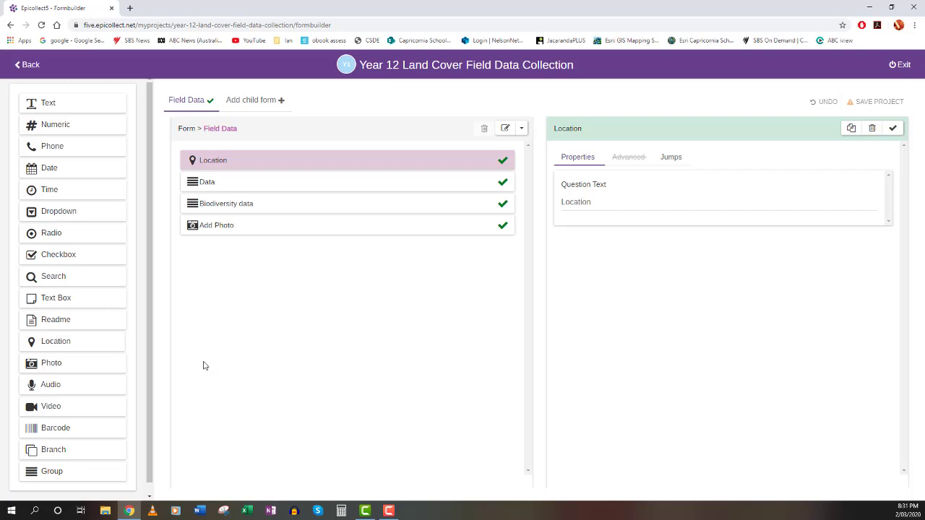
left_click(230, 182)
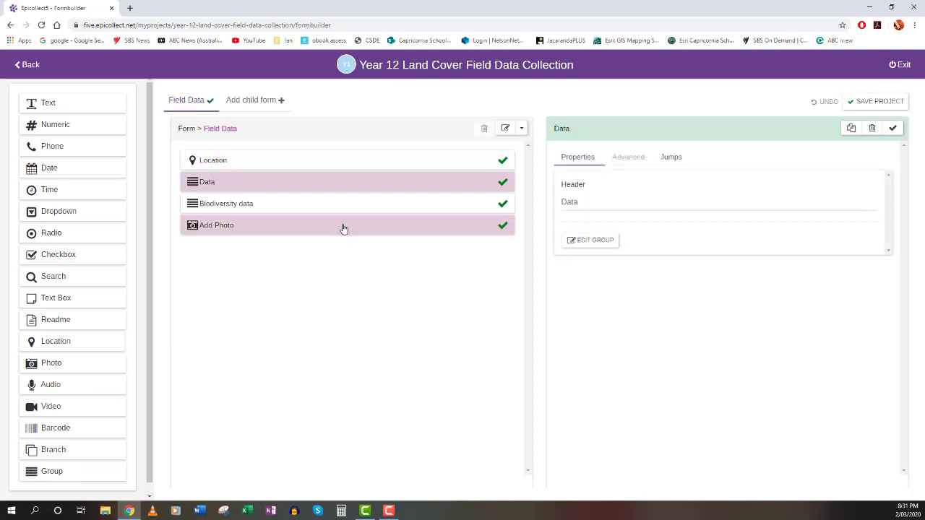
Step: Review the Data group's Site ID title setting and the required Transect Distance (m) question
left_click(591, 240)
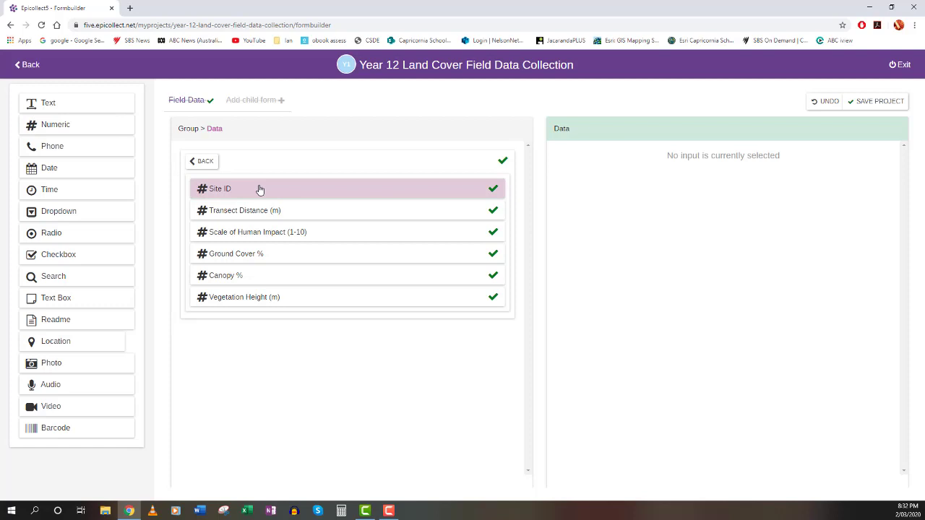
left_click(304, 196)
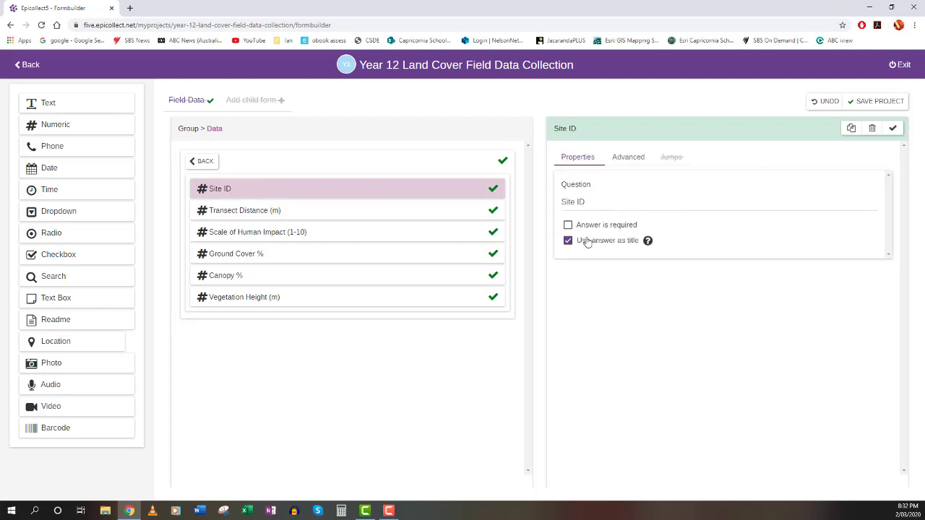
left_click(648, 241)
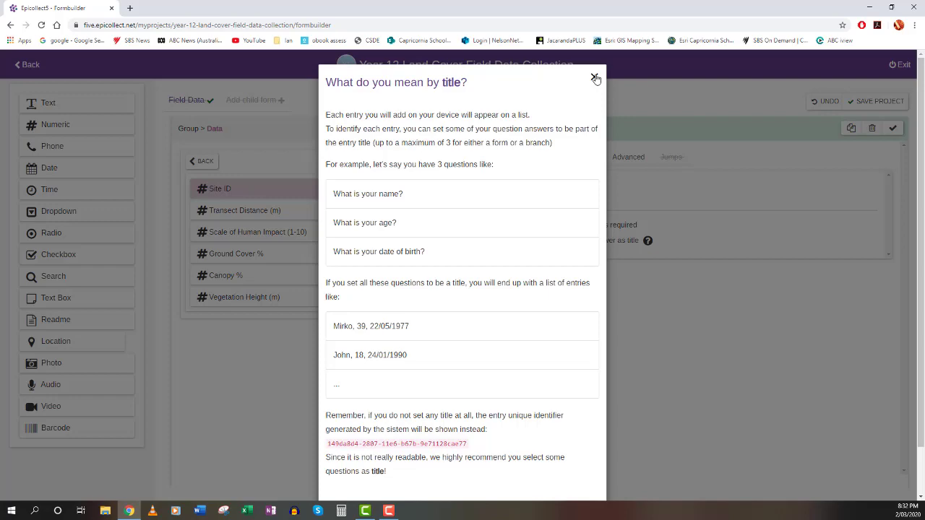
left_click(594, 77)
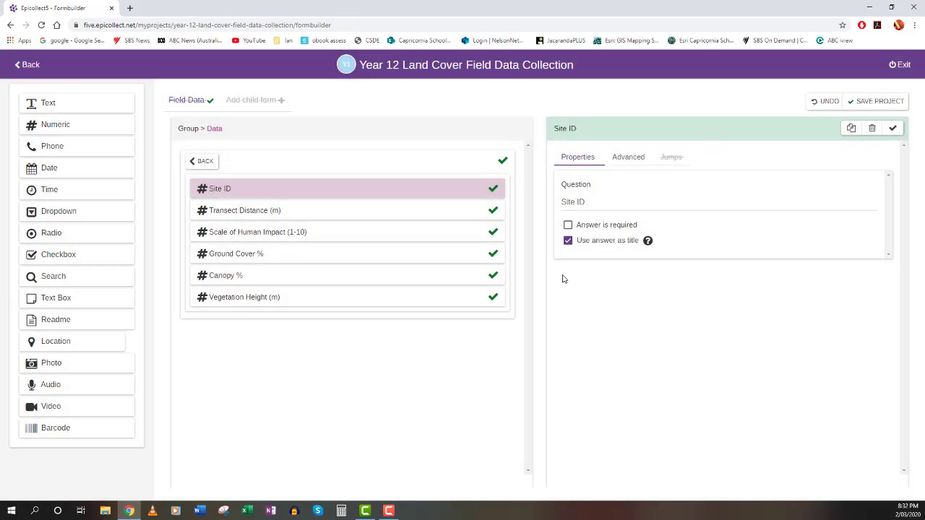
left_click(307, 209)
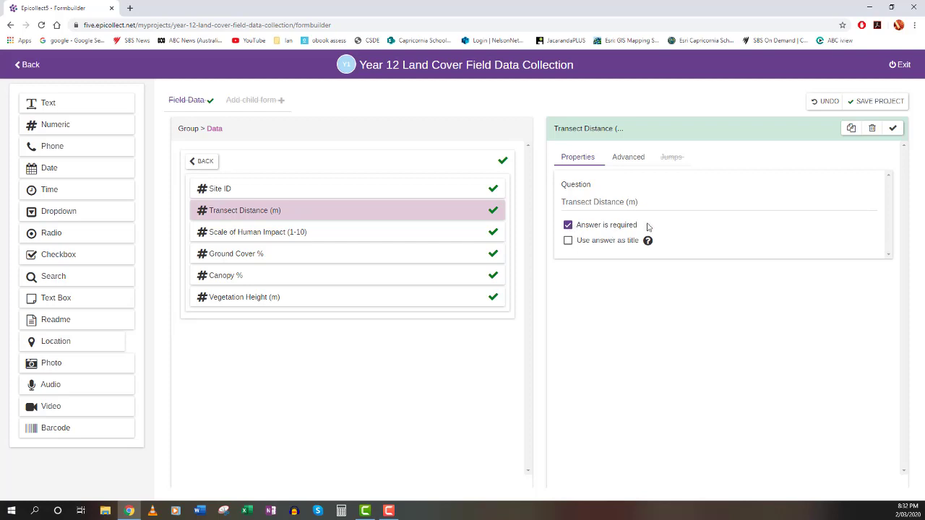
left_click(245, 233)
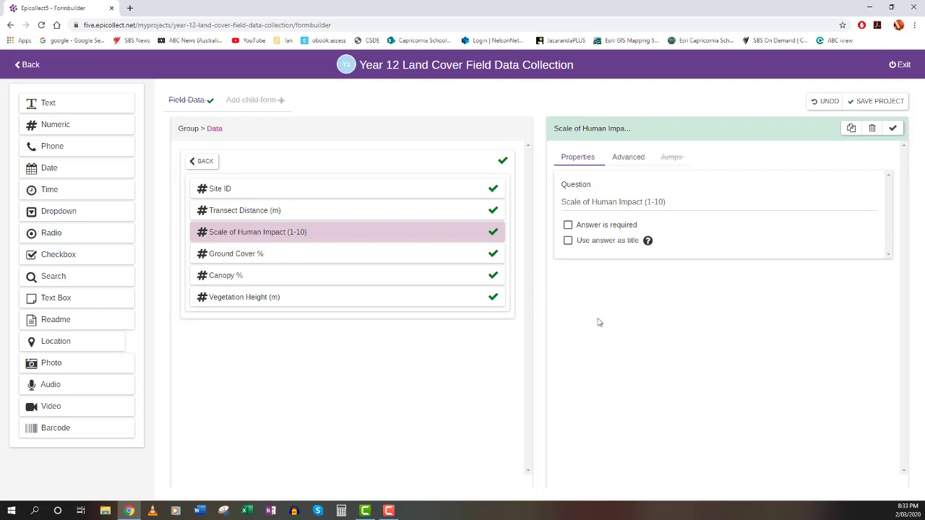
left_click(317, 255)
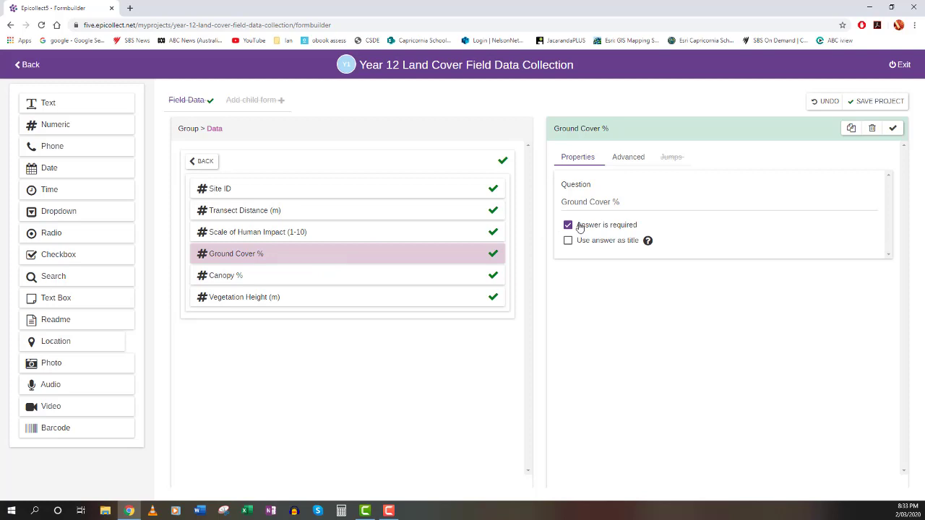
left_click(336, 280)
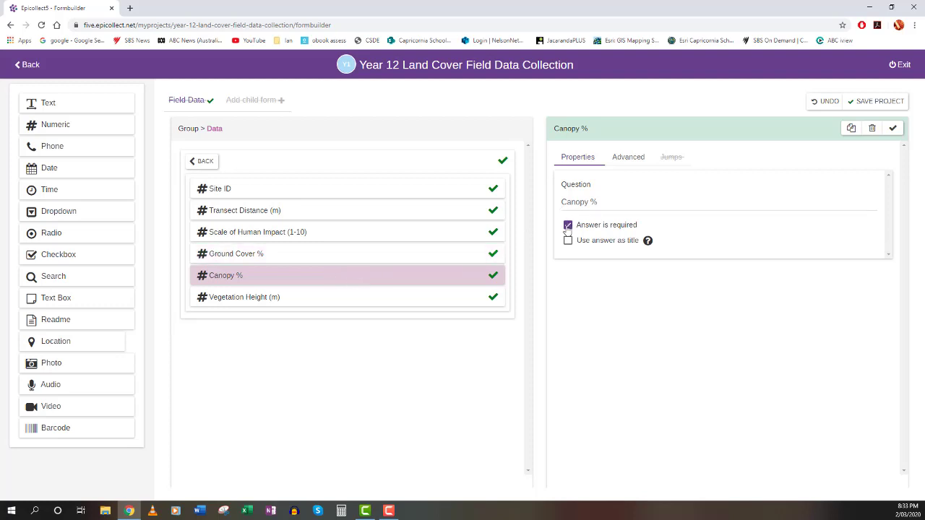
left_click(350, 302)
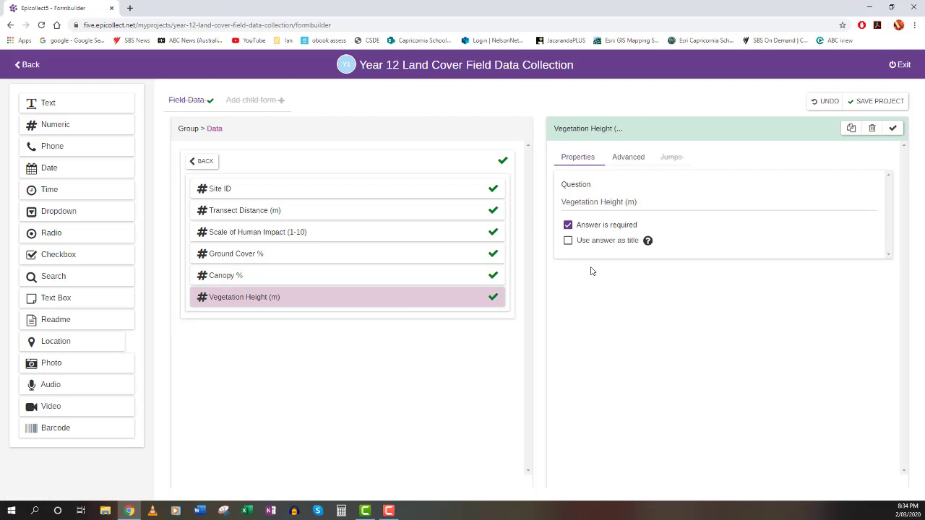
left_click(627, 156)
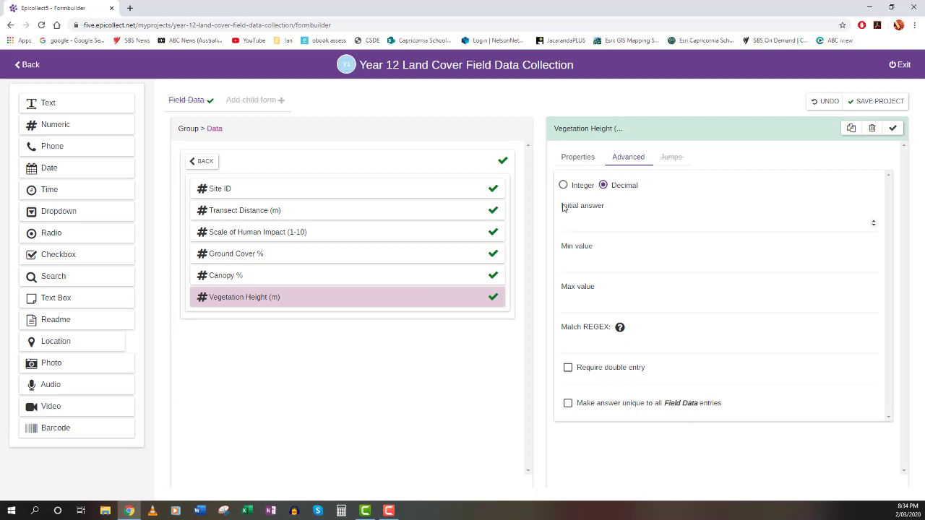
left_click(578, 159)
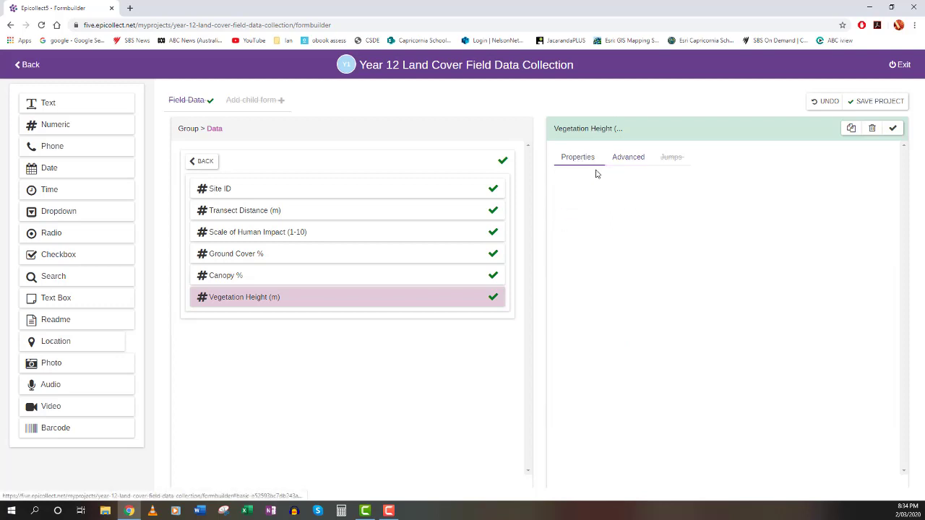
Step: Return to the Field Data form and open the Biodiversity data group's Plant 1–6 questions
left_click(195, 160)
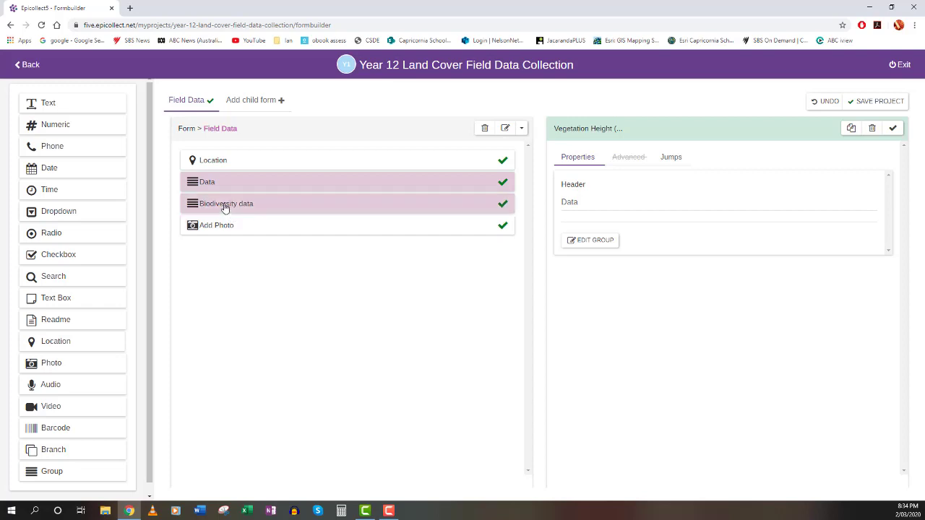
left_click(224, 207)
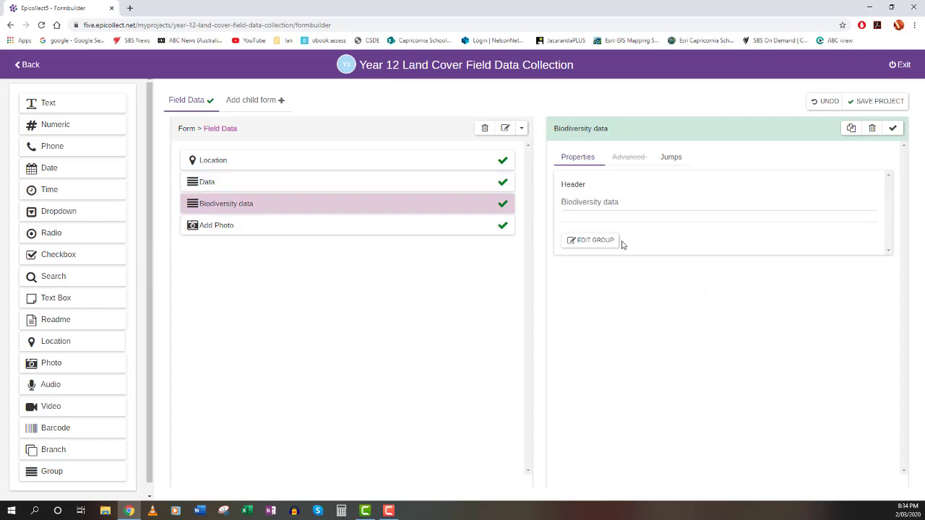
left_click(586, 240)
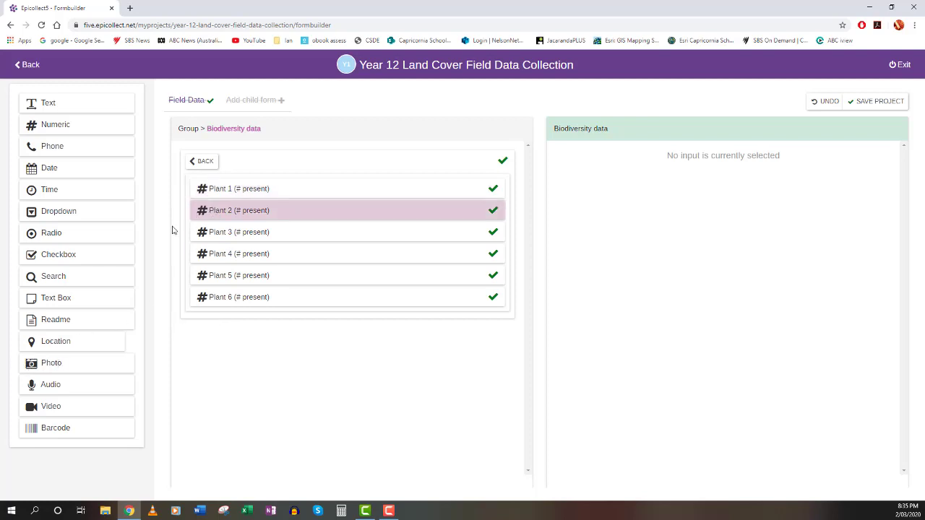
left_click_drag(31, 365, 200, 198)
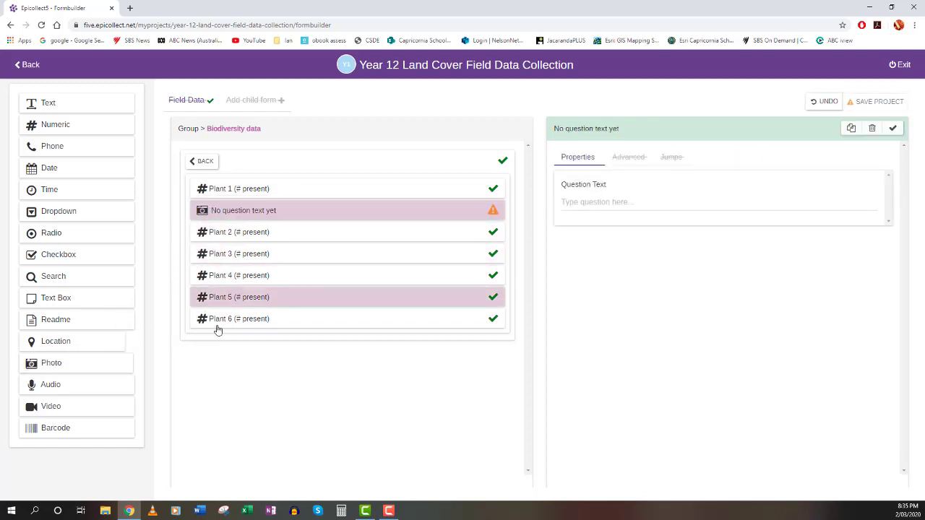
left_click(576, 203)
type("Plant 1")
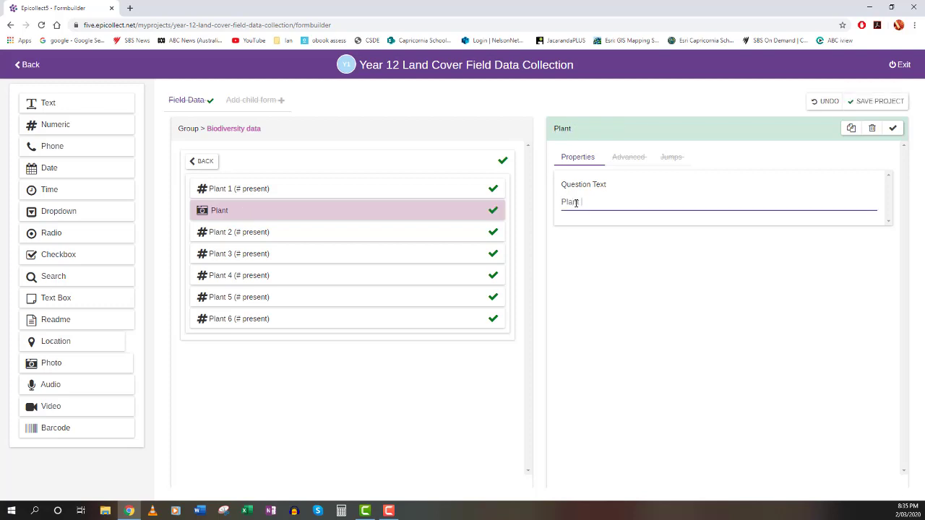
left_click(354, 382)
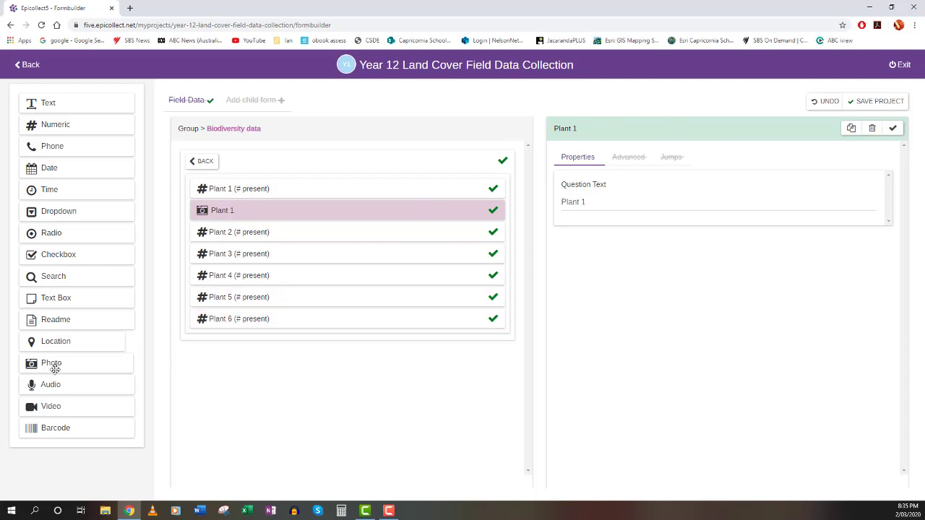
left_click_drag(45, 363, 221, 255)
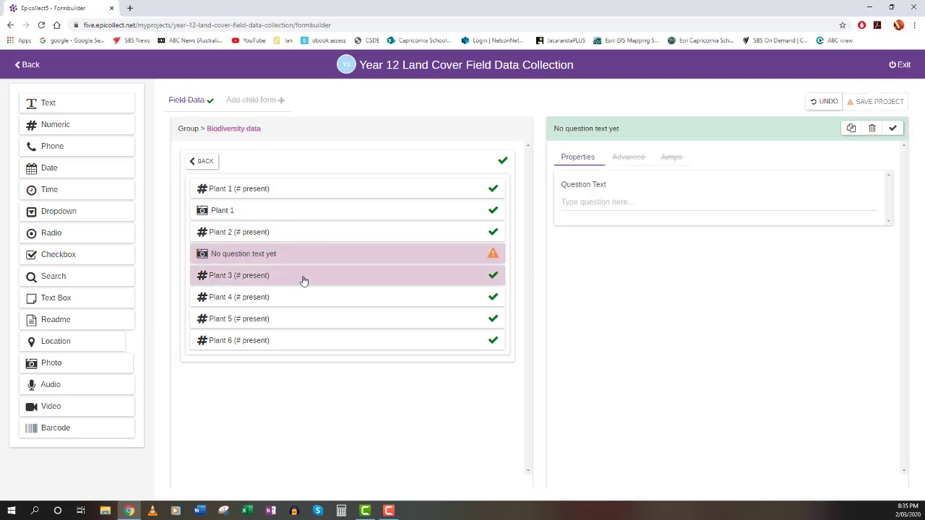
left_click(591, 203)
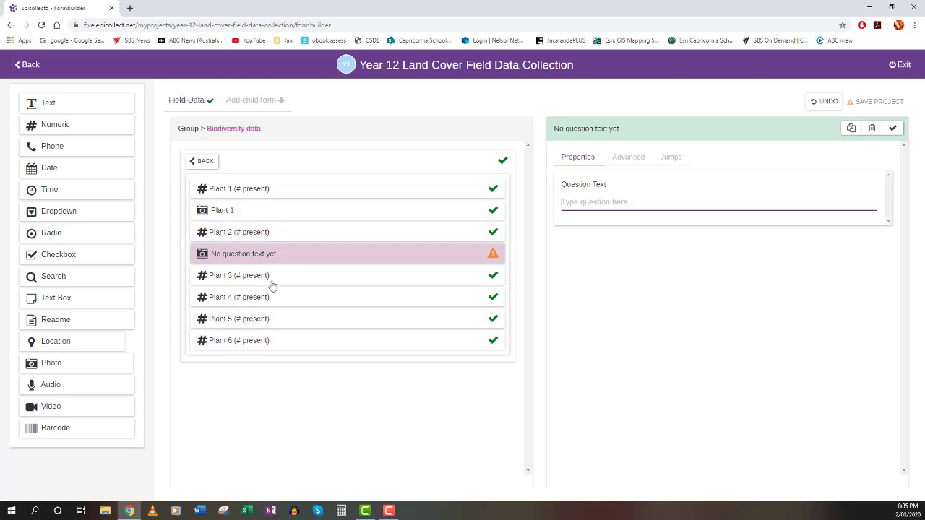
left_click(289, 396)
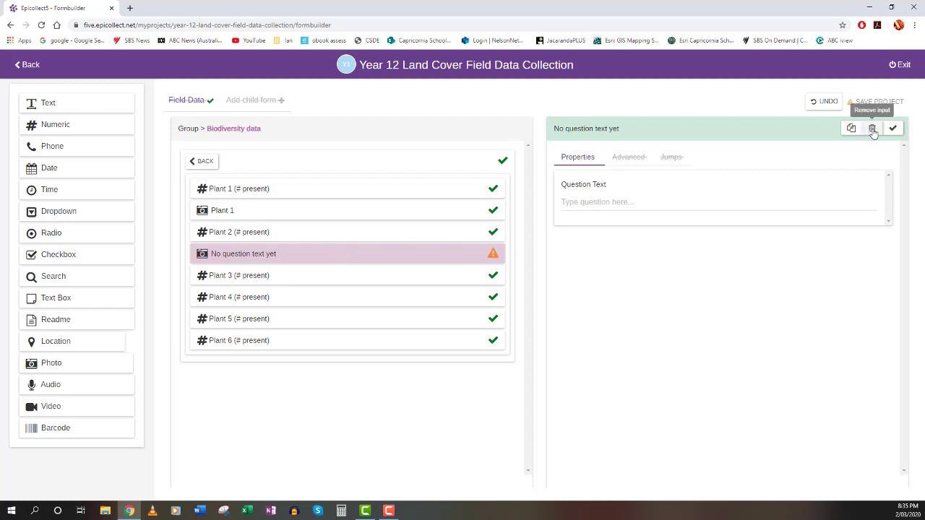
Step: Delete the untitled photo and Plant 1 photo questions, then return to the Field Data form
left_click(872, 129)
left_click(234, 210)
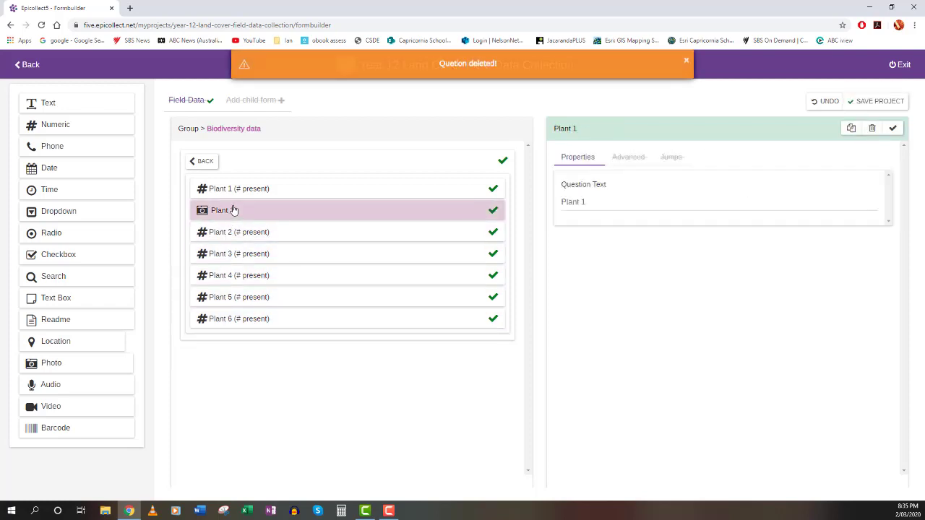
left_click(872, 128)
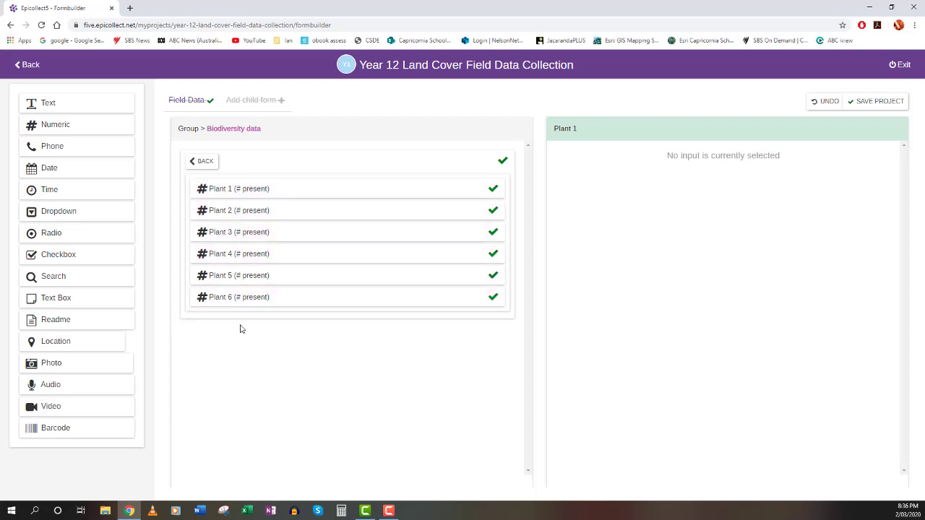
left_click(244, 299)
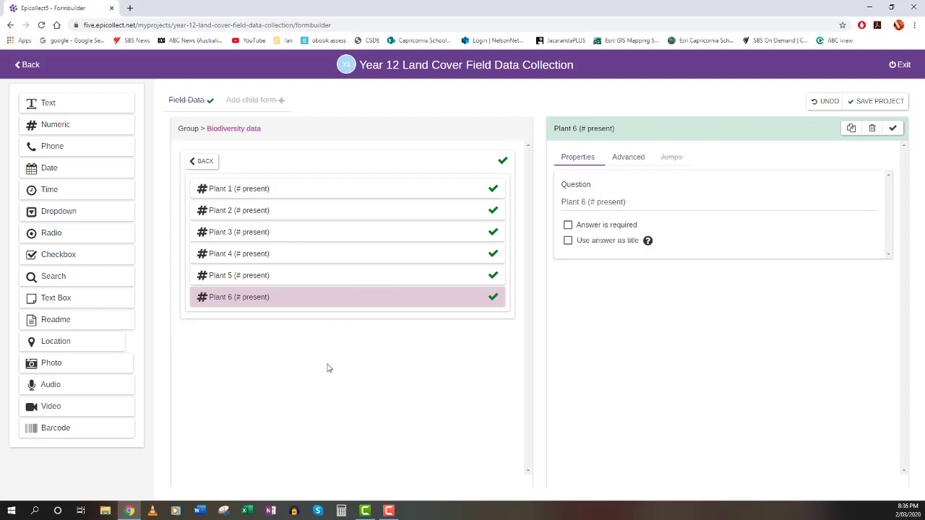
left_click(195, 161)
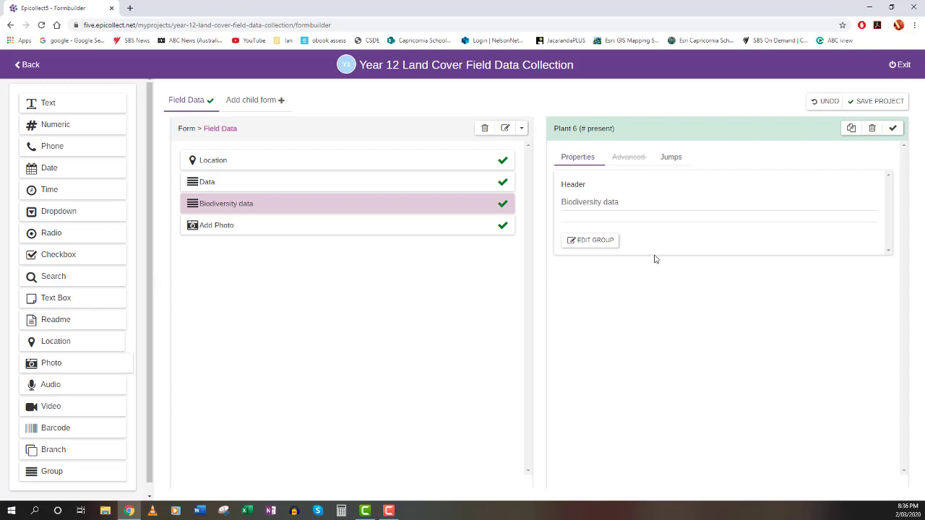
Step: Save the project form and leave the form builder, confirming Chrome's Leave prompt
left_click(878, 102)
left_click(23, 65)
left_click(516, 81)
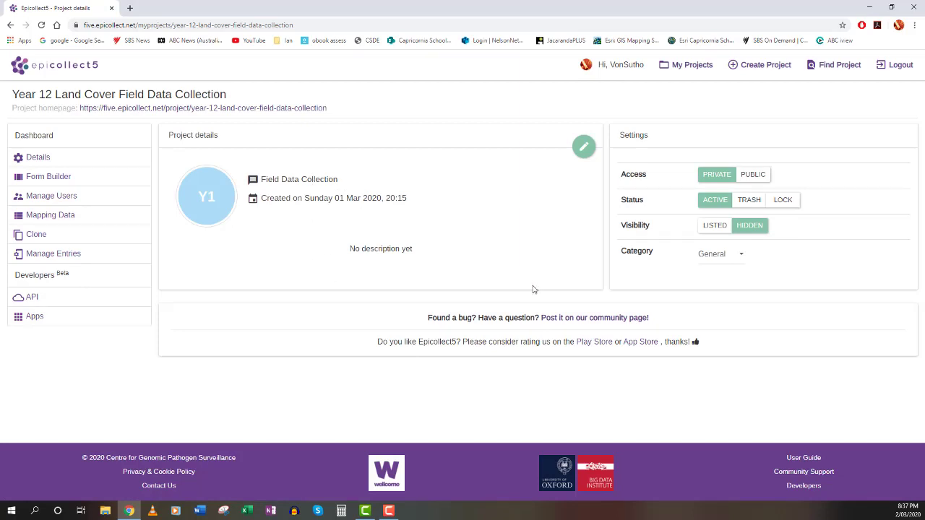
Step: Open the Land Cover project's Field Data table and scroll across all its columns
left_click(691, 70)
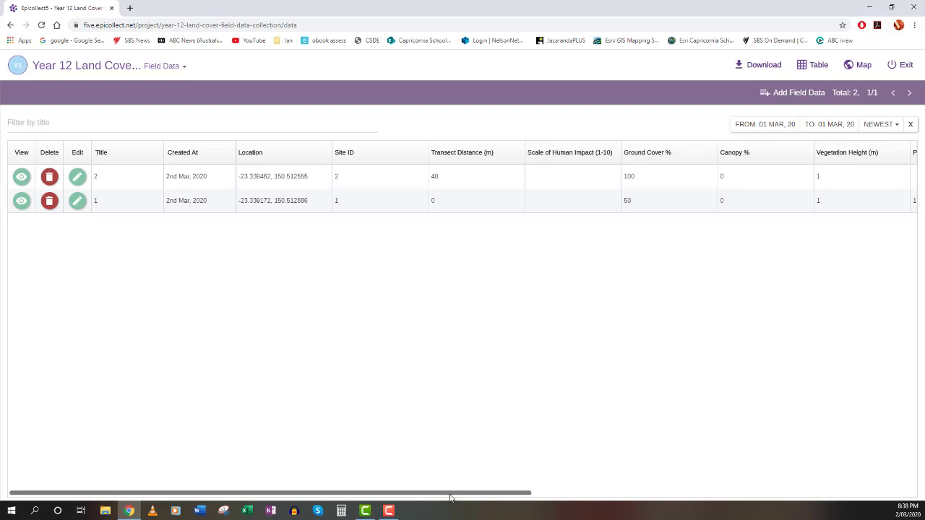
left_click_drag(447, 497, 440, 497)
left_click_drag(508, 497, 594, 494)
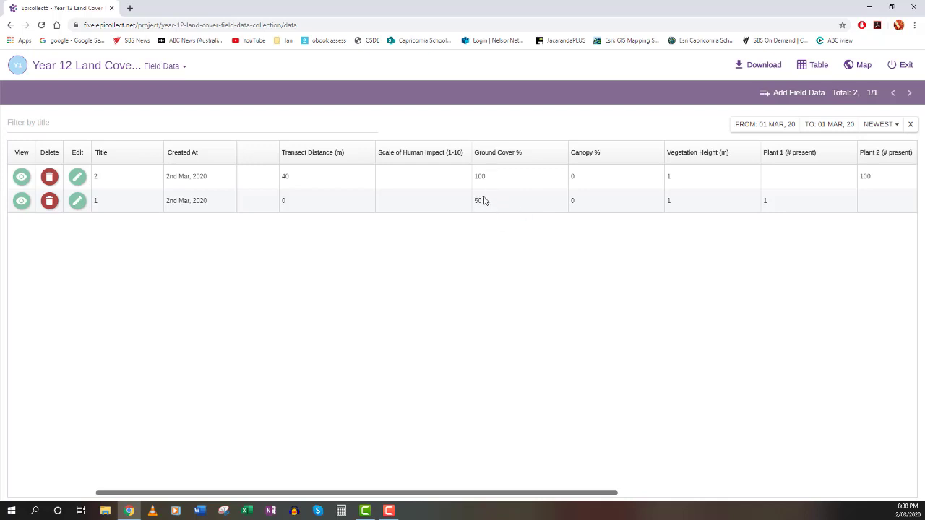
left_click_drag(543, 494, 867, 470)
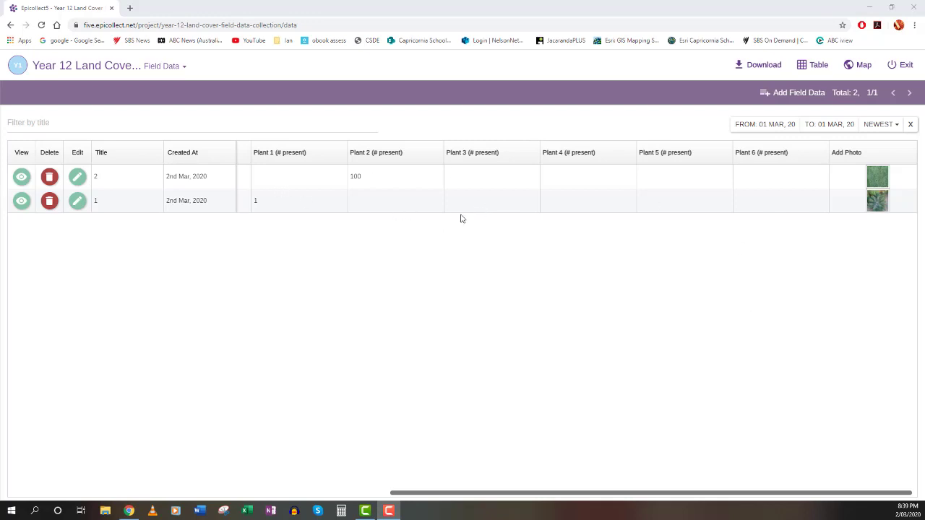
Step: Show the two entries on the map with the Satellite base layer
left_click(867, 67)
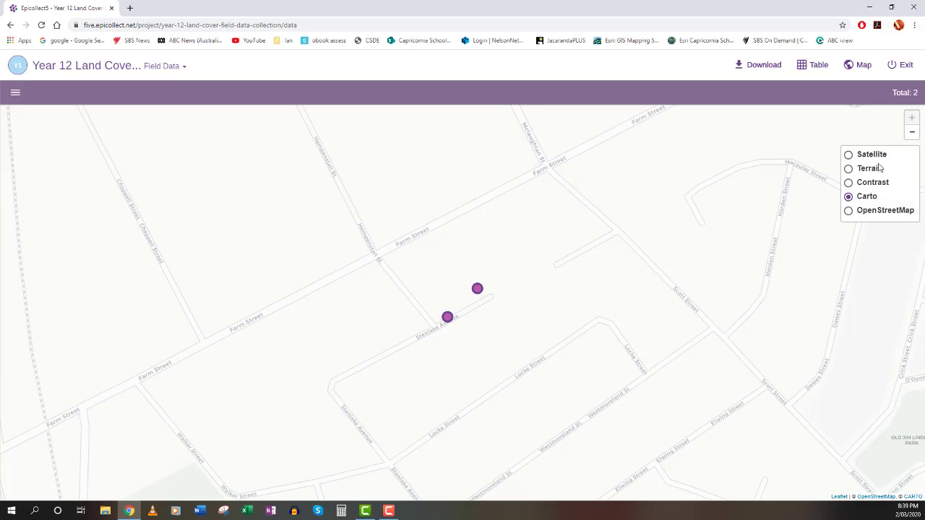
mouse_move(911, 154)
left_click(849, 157)
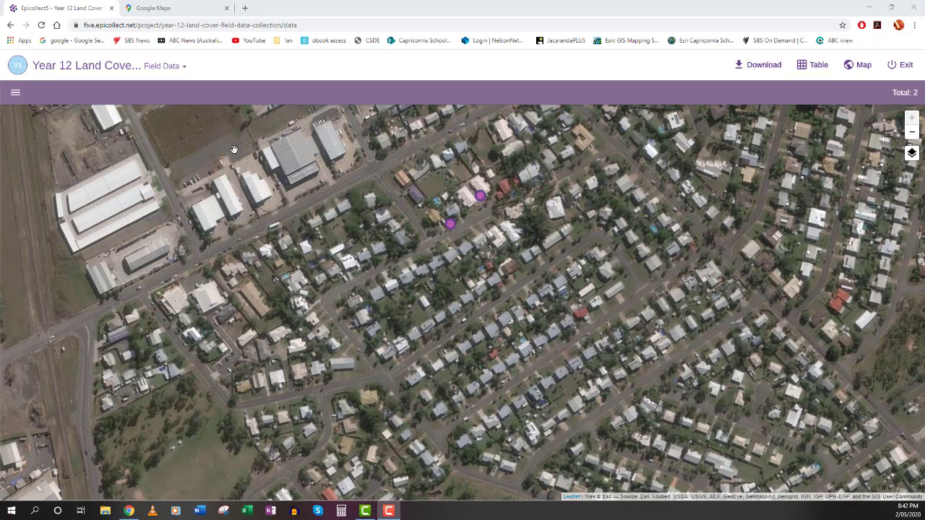
Step: Drop a Google Maps pin by the survey site to read its address and coordinates, then return to Epicollect5
left_click(181, 9)
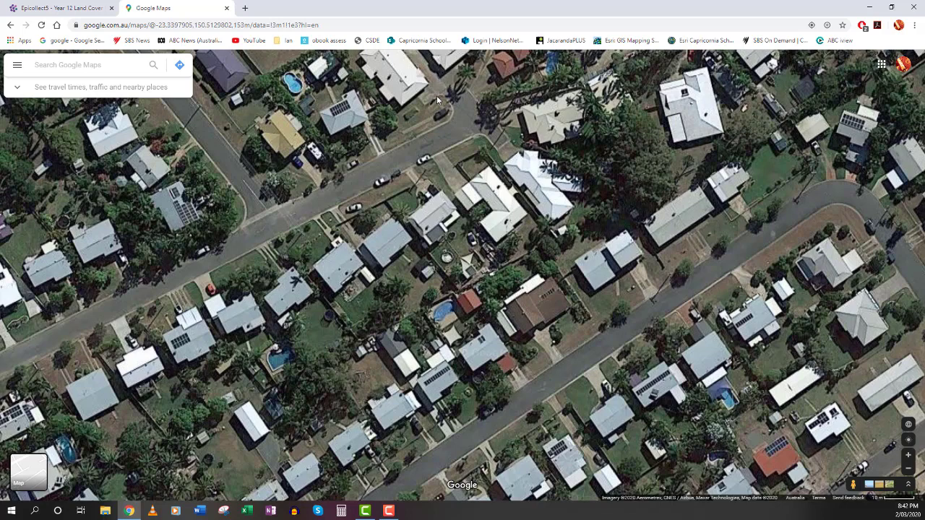
left_click(437, 72)
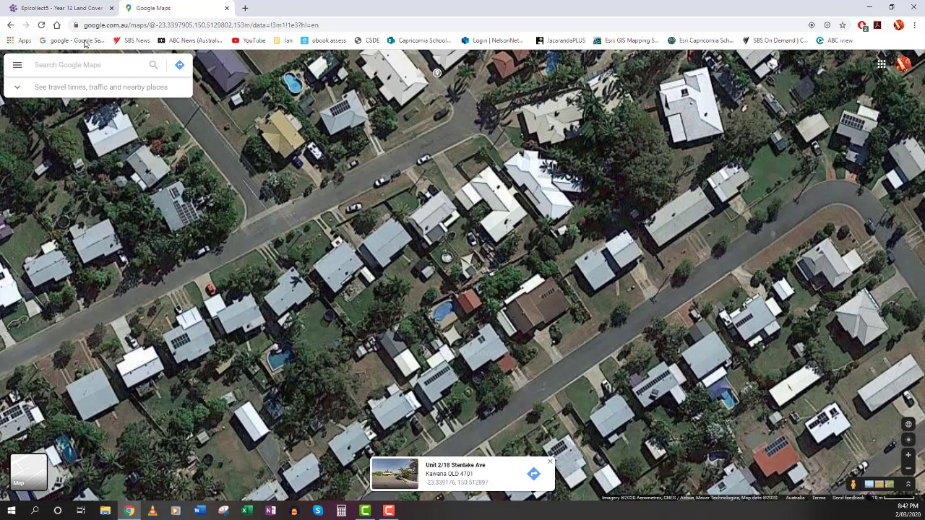
left_click(64, 8)
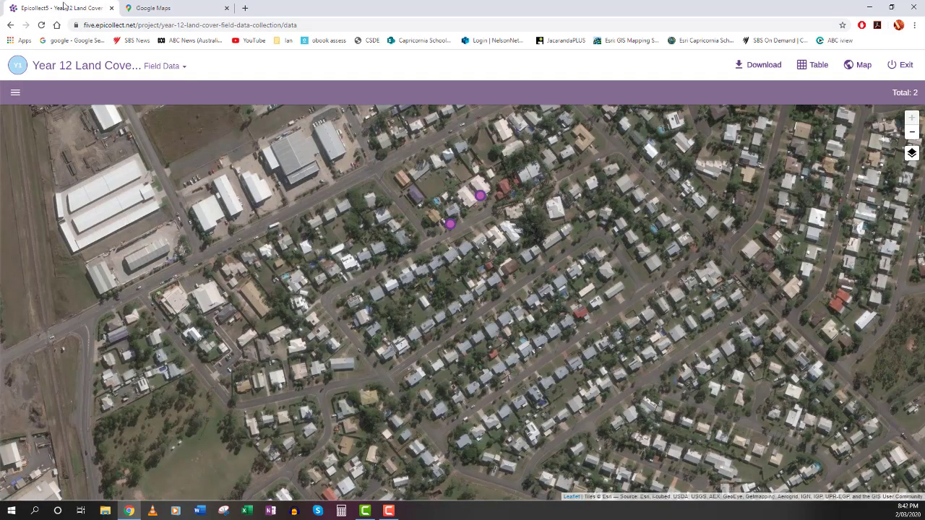
Step: Show the Field Data table scrolled to both entries' Location coordinates, then return to Google Maps
left_click(816, 67)
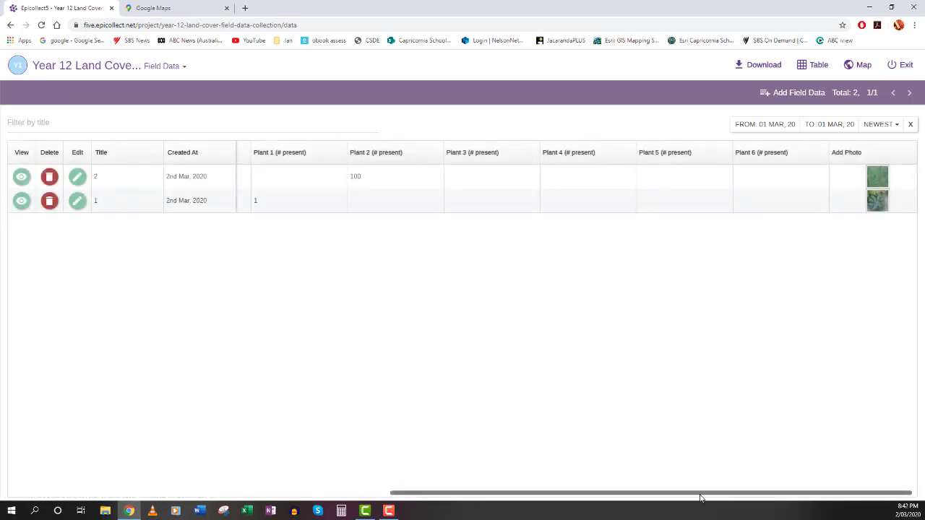
left_click_drag(695, 496, 235, 453)
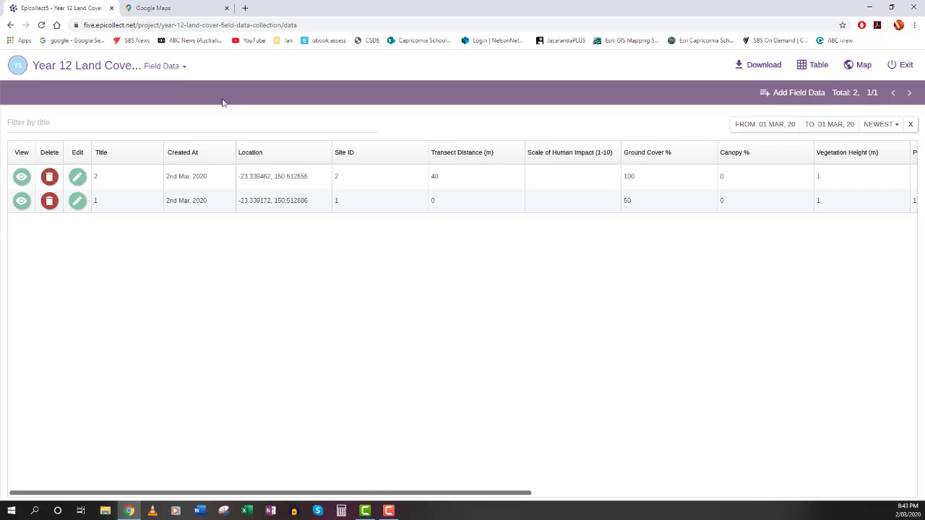
left_click(173, 8)
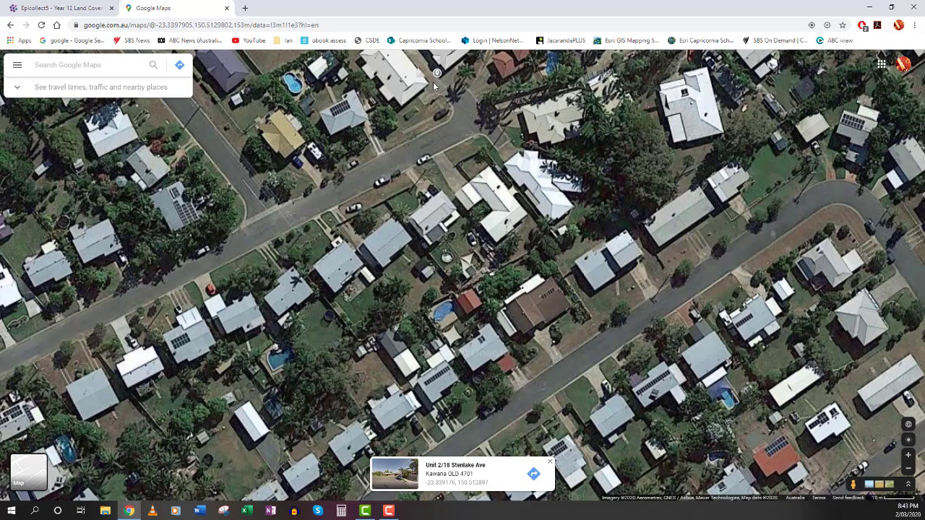
Step: Replace the old Google Maps pin with a new one at Kawana, Queensland 4701, then return to Epicollect5
left_click(432, 82)
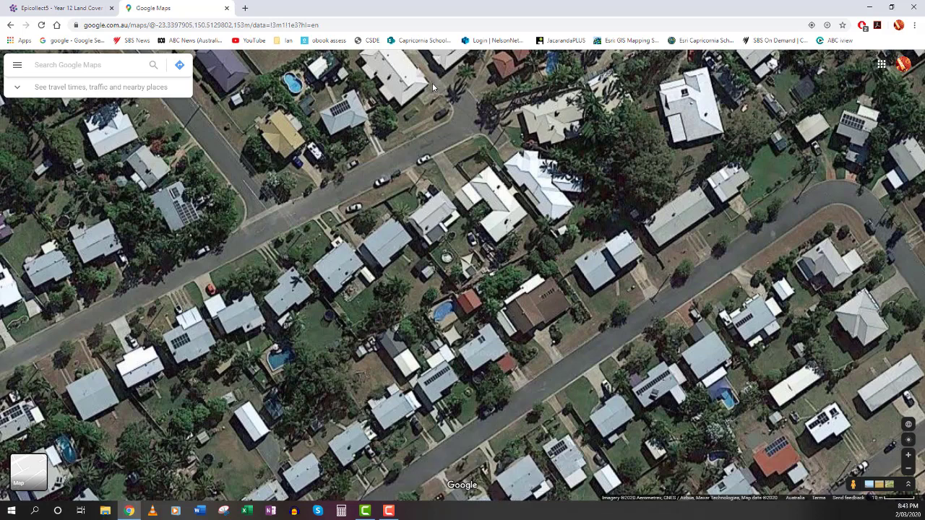
left_click(432, 84)
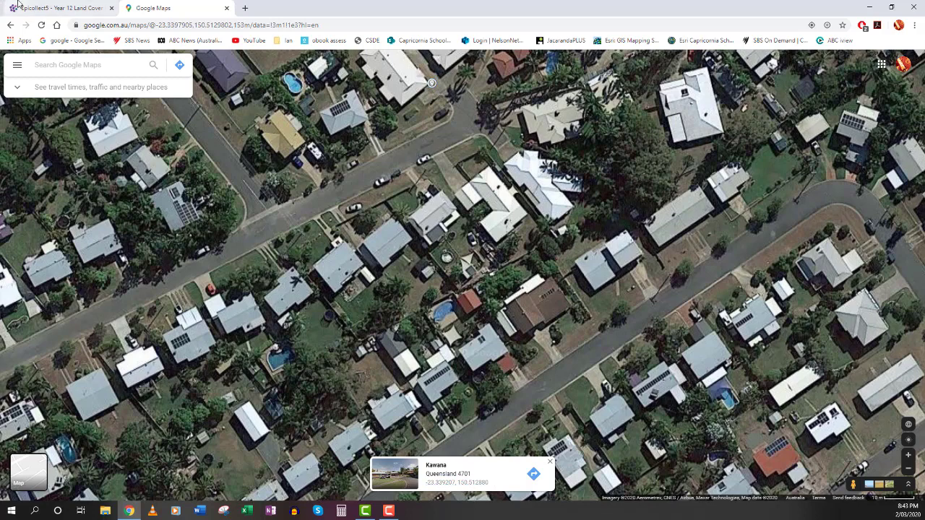
left_click(47, 7)
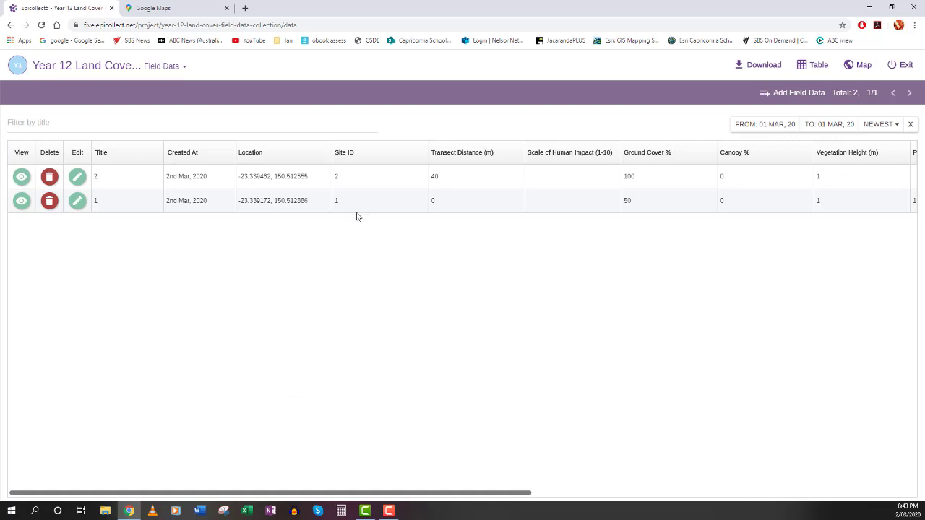
Step: Switch Field Data to the satellite map showing both entries as nearby markers
left_click(860, 65)
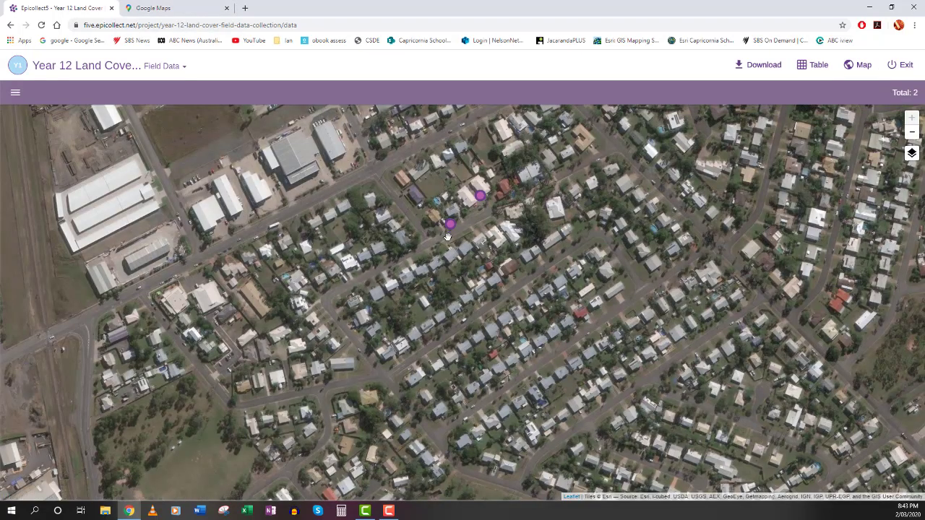